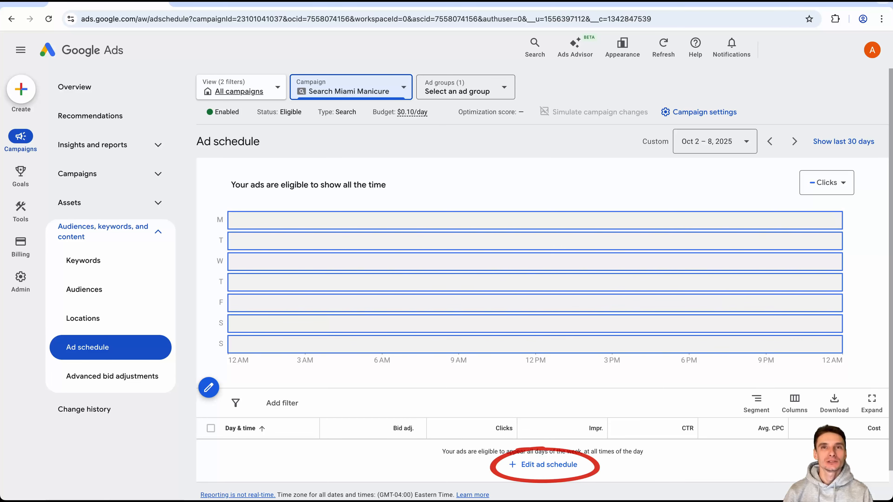
- Edit the Search Miami Manicure ad schedule and set the first period to all days, 00:00 to 08:00
{"action": "left_click", "coordinate": [544, 465]}
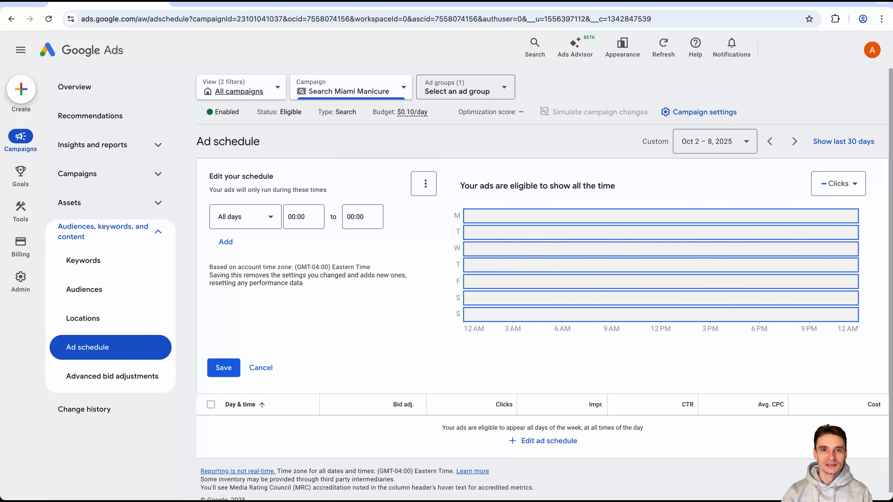
{"action": "left_click", "coordinate": [246, 216]}
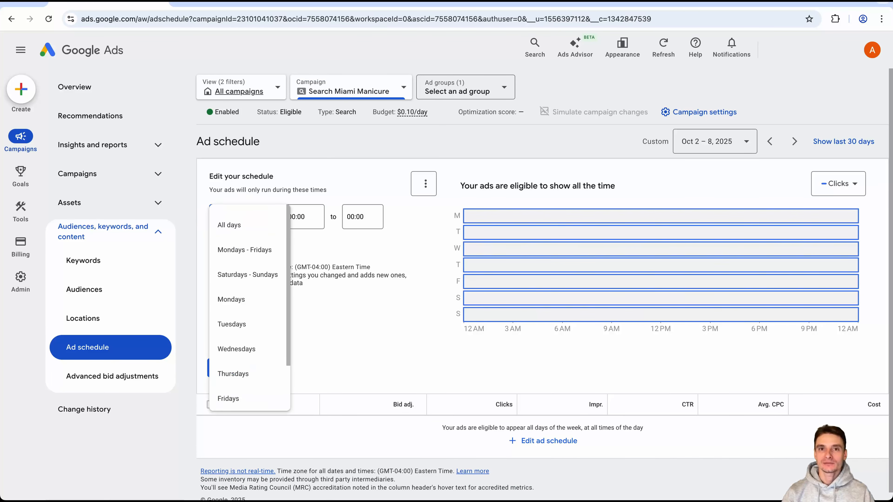
{"action": "scroll", "coordinate": [250, 306], "scroll_direction": "down", "scroll_amount": 2}
{"action": "scroll", "coordinate": [249, 306], "scroll_direction": "up", "scroll_amount": 2}
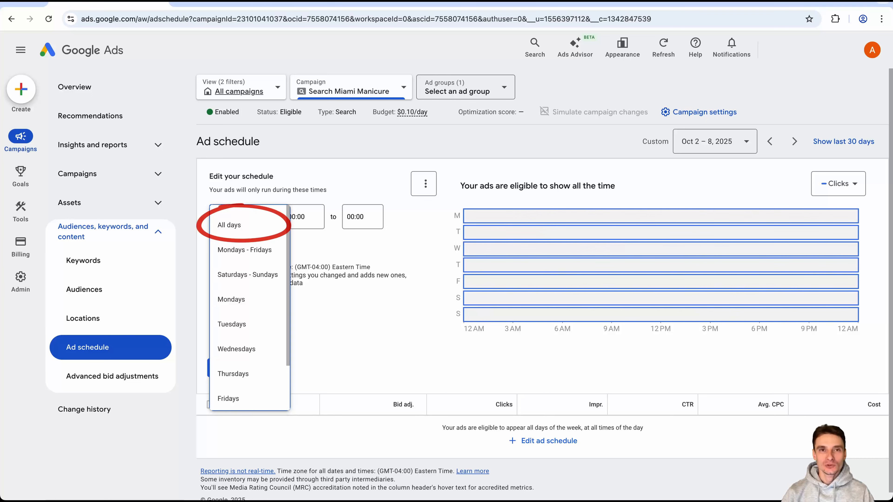
{"action": "left_click", "coordinate": [245, 226]}
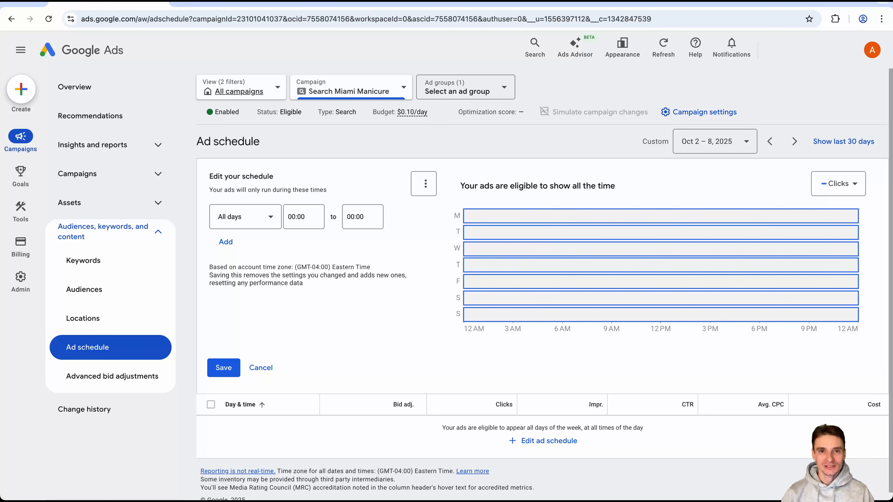
{"action": "left_click", "coordinate": [362, 217]}
{"action": "scroll", "coordinate": [359, 341], "scroll_direction": "down", "scroll_amount": 20}
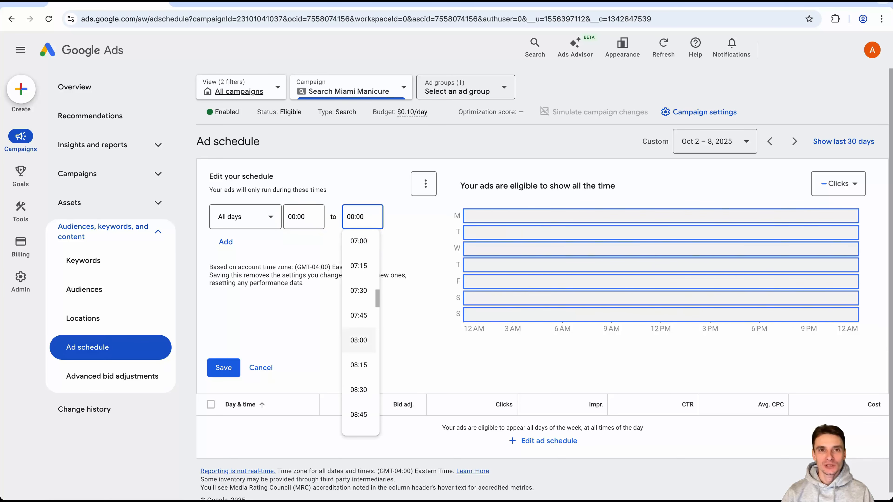
{"action": "left_click", "coordinate": [358, 340]}
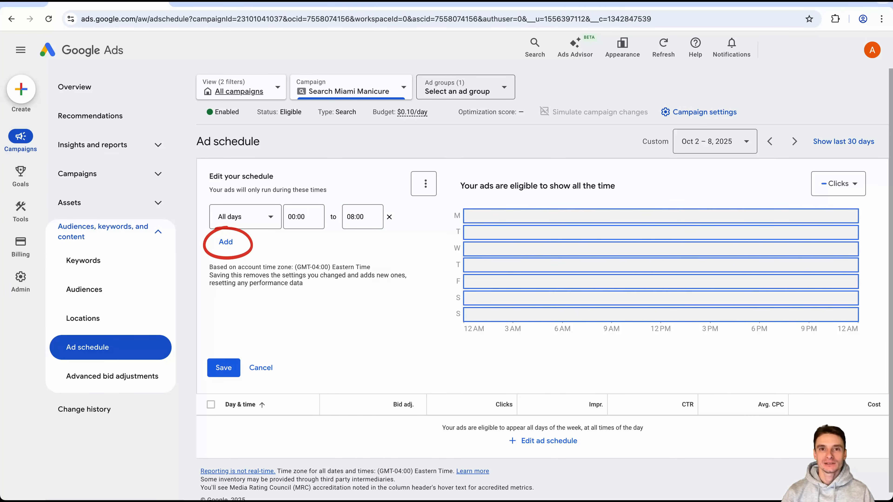
- Add all-day-of-week periods for 08:00 to 17:00 and 17:00 to 00:00, and save the ad schedule
{"action": "left_click", "coordinate": [226, 241]}
{"action": "left_click", "coordinate": [304, 250]}
{"action": "left_click", "coordinate": [362, 250]}
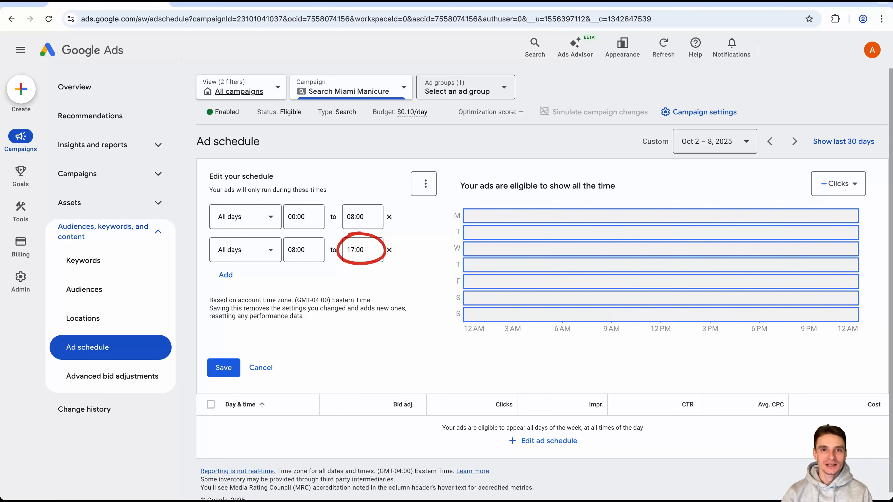
{"action": "left_click", "coordinate": [225, 275]}
{"action": "left_click", "coordinate": [303, 283]}
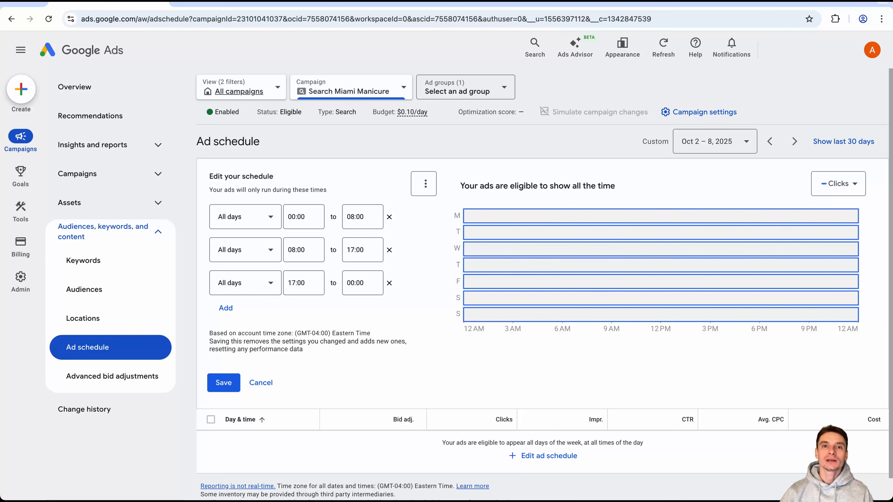
{"action": "left_click", "coordinate": [224, 383]}
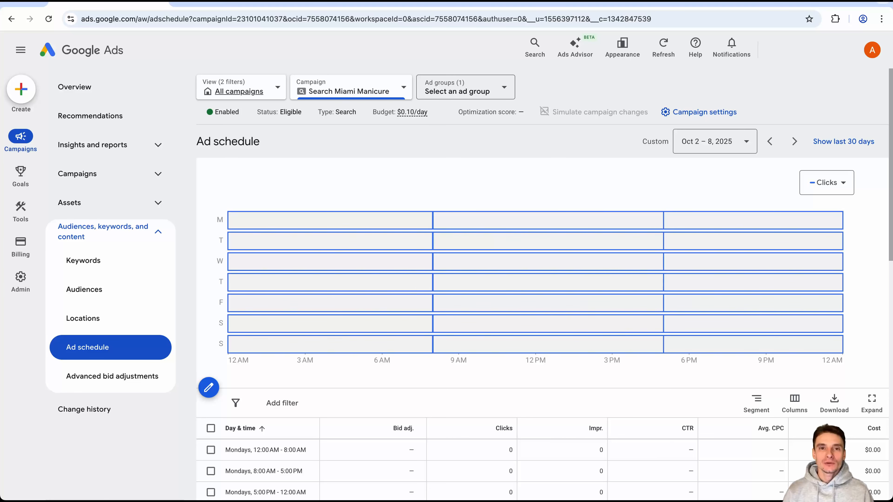
- Set a 90% bid decrease for the Mondays, 12:00 AM - 8:00 AM period
{"action": "mouse_move", "coordinate": [548, 220]}
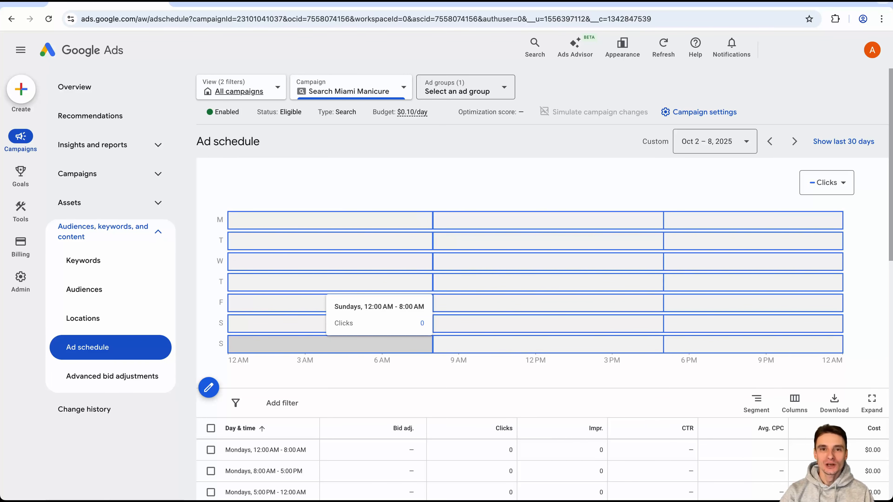
{"action": "scroll", "coordinate": [330, 344], "scroll_direction": "down", "scroll_amount": 7}
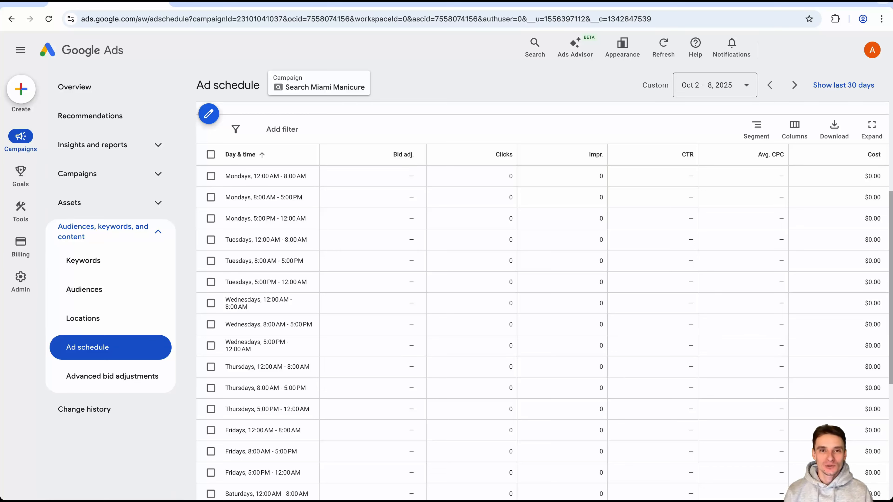
{"action": "left_click", "coordinate": [420, 176]}
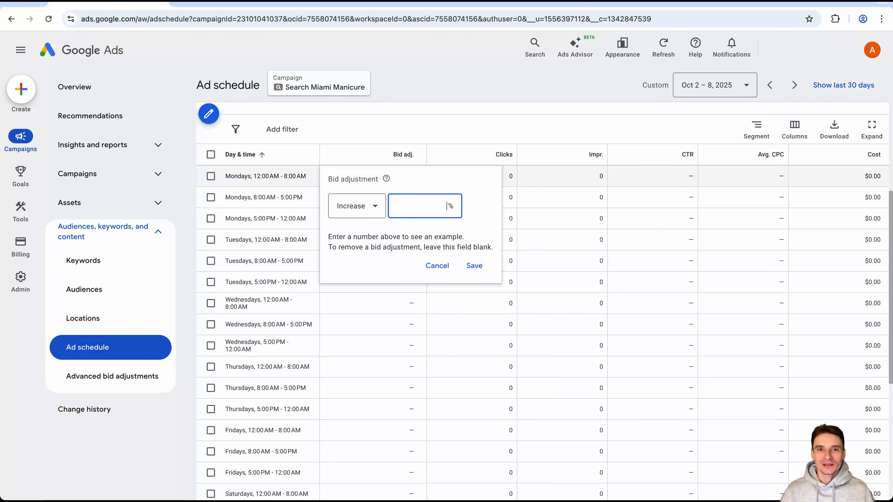
{"action": "left_click", "coordinate": [357, 206]}
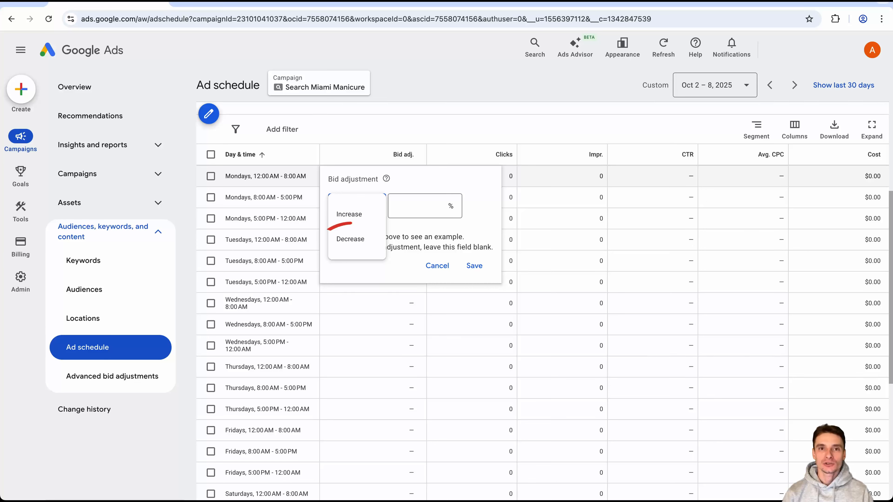
{"action": "left_click", "coordinate": [350, 239]}
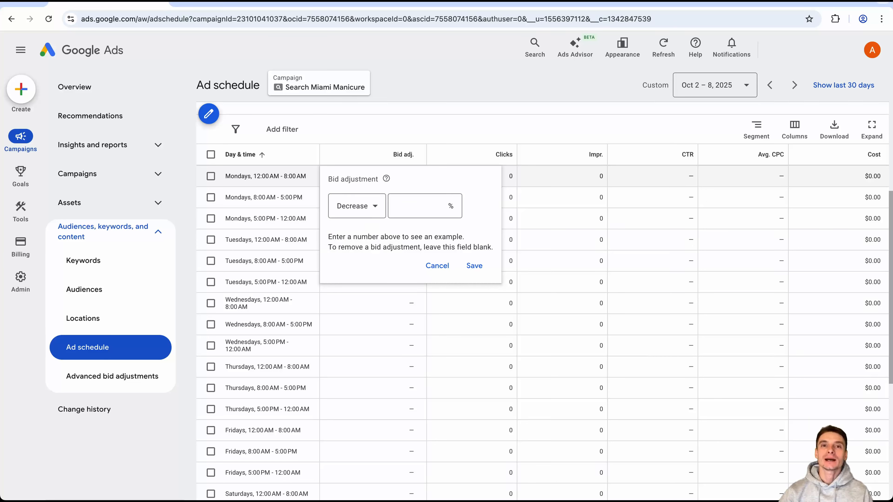
{"action": "type", "text": "90"}
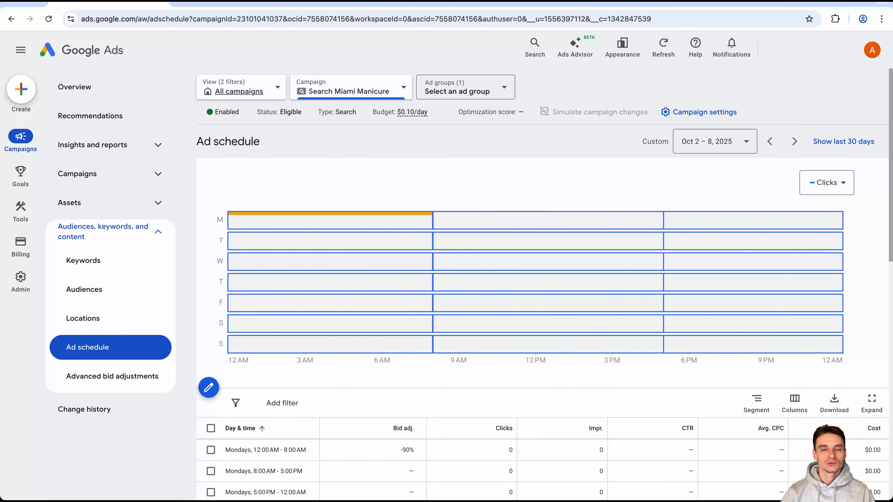
- Remove the bid adjustment from the Mondays, 12:00 AM - 8:00 AM period and save
{"action": "mouse_move", "coordinate": [330, 221]}
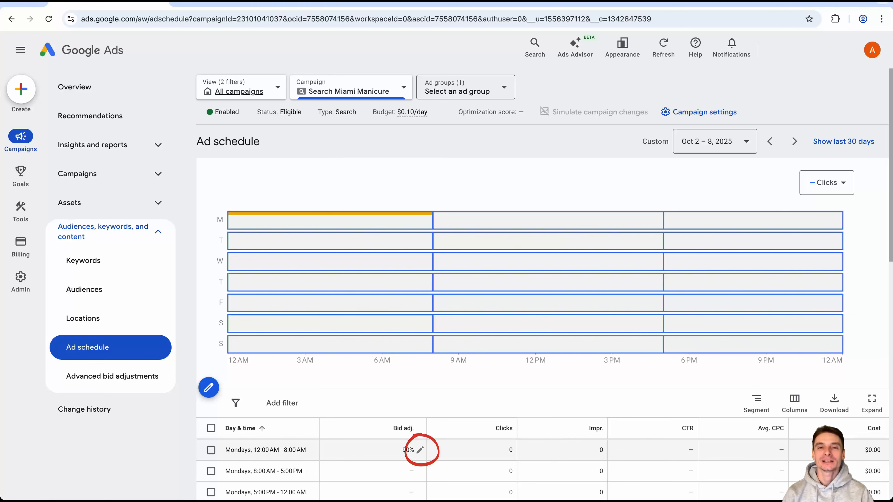
{"action": "left_click", "coordinate": [420, 450]}
{"action": "key", "text": "BackSpace"}
{"action": "key", "text": "BackSpace"}
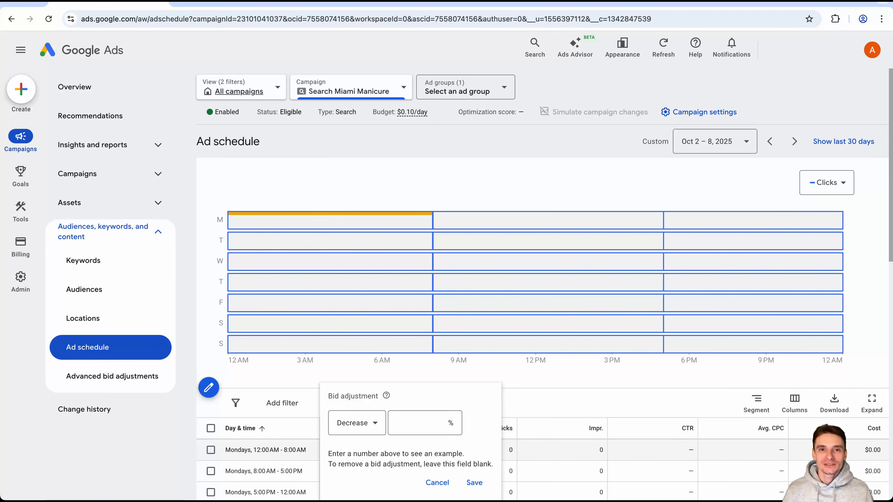
{"action": "left_click", "coordinate": [474, 482]}
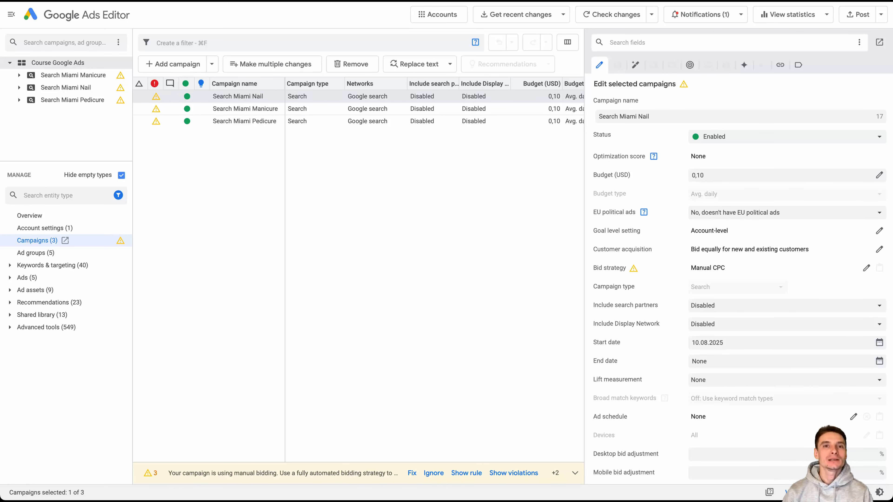
- In Google Ads Editor, download recent changes with more data for all campaigns and finish reviewing the Search Miami Manicure update
{"action": "scroll", "coordinate": [738, 281], "scroll_direction": "down", "scroll_amount": 5}
{"action": "left_click", "coordinate": [245, 108]}
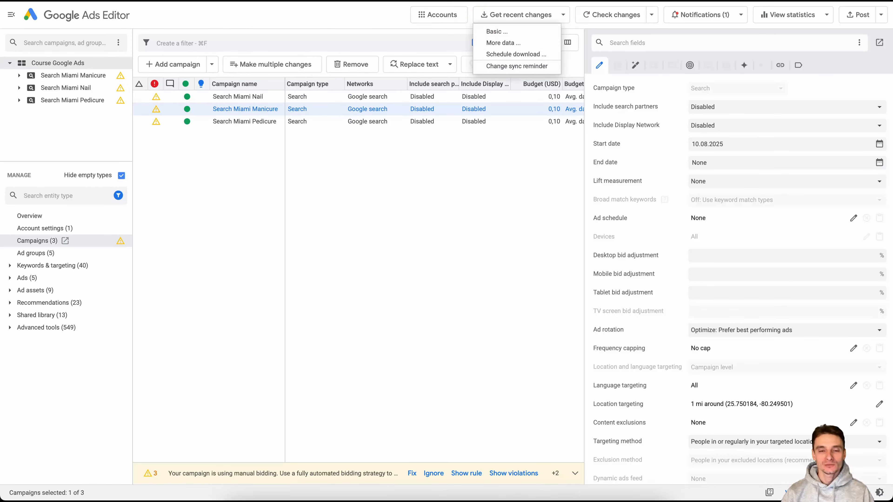
{"action": "left_click", "coordinate": [503, 43]}
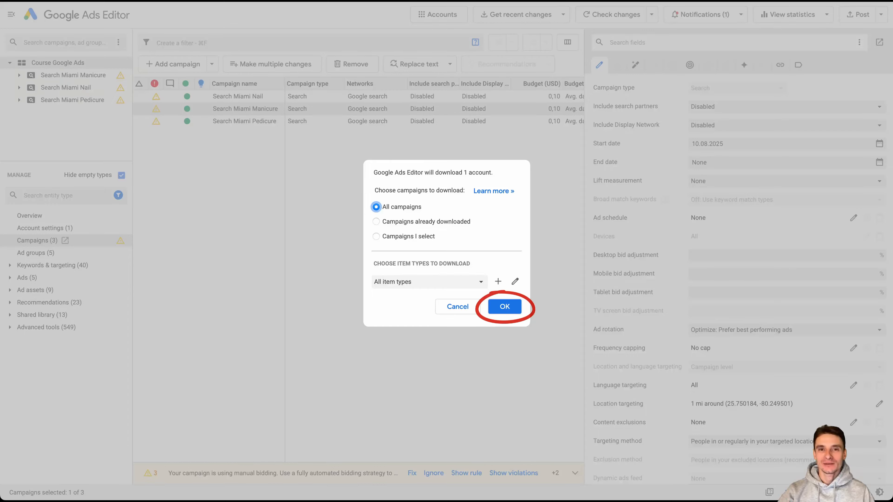
{"action": "key", "text": "Return"}
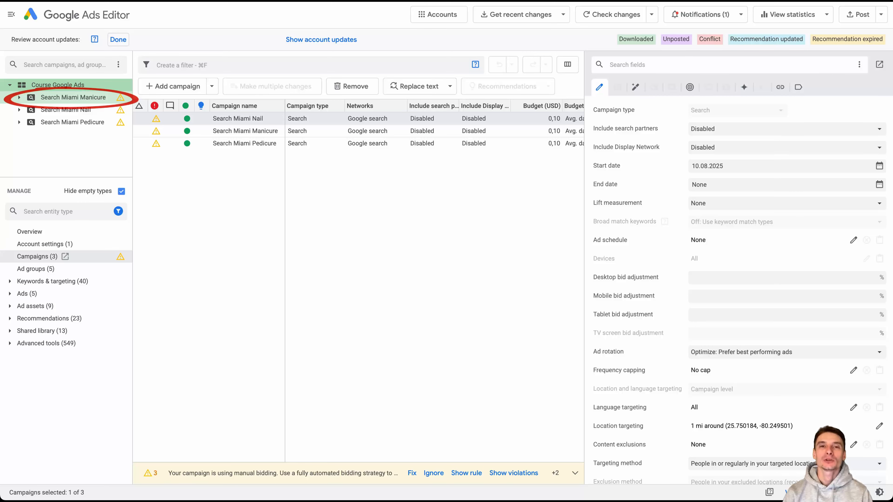
{"action": "left_click", "coordinate": [73, 97]}
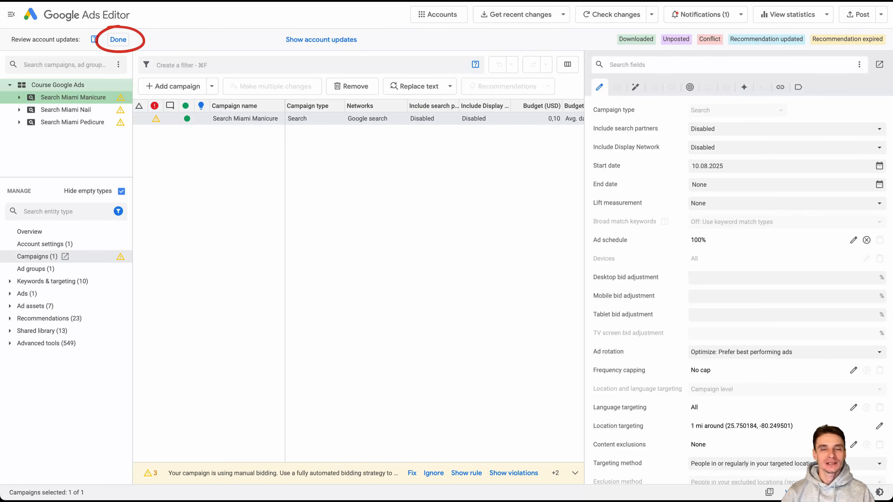
{"action": "left_click", "coordinate": [118, 39]}
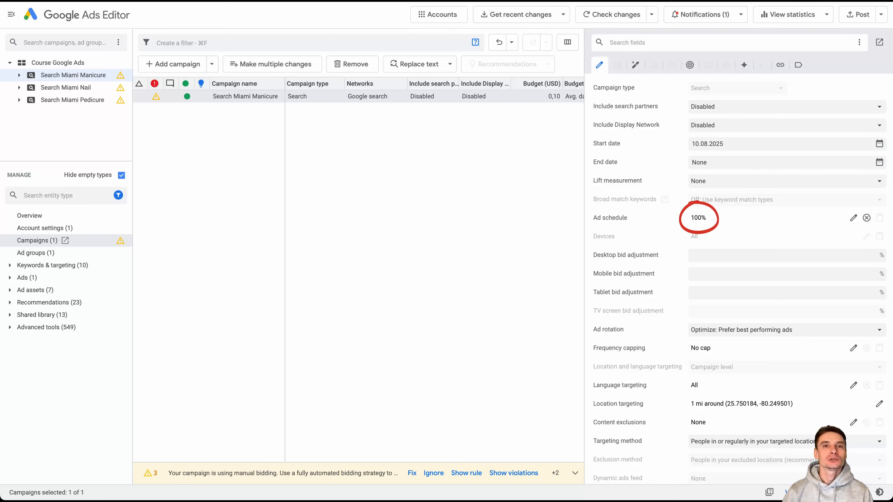
- Examine the Search Miami Manicure ad schedule with Horizontal mode turned off, and close it without saving
{"action": "mouse_move", "coordinate": [698, 217]}
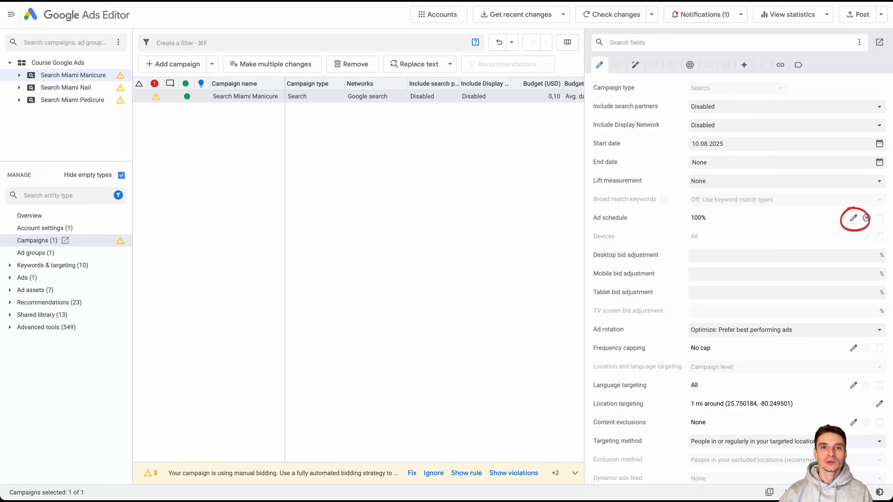
{"action": "left_click", "coordinate": [853, 218]}
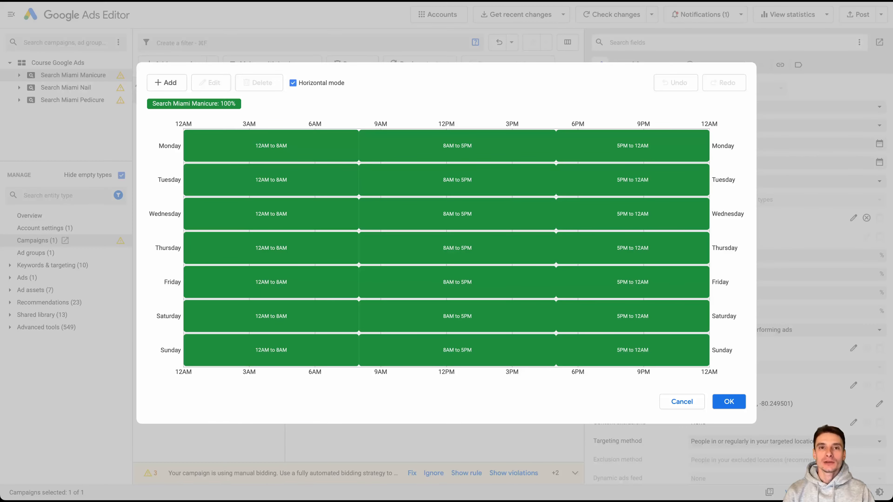
{"action": "left_click", "coordinate": [166, 82]}
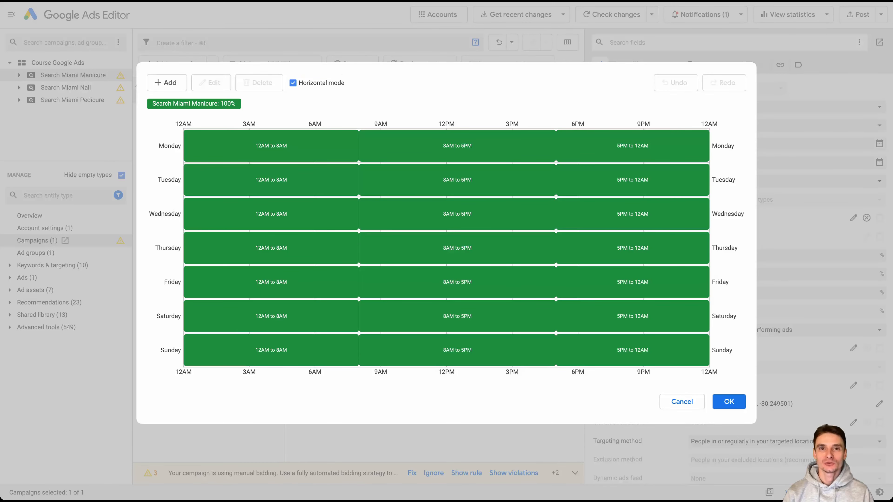
{"action": "left_click", "coordinate": [293, 83]}
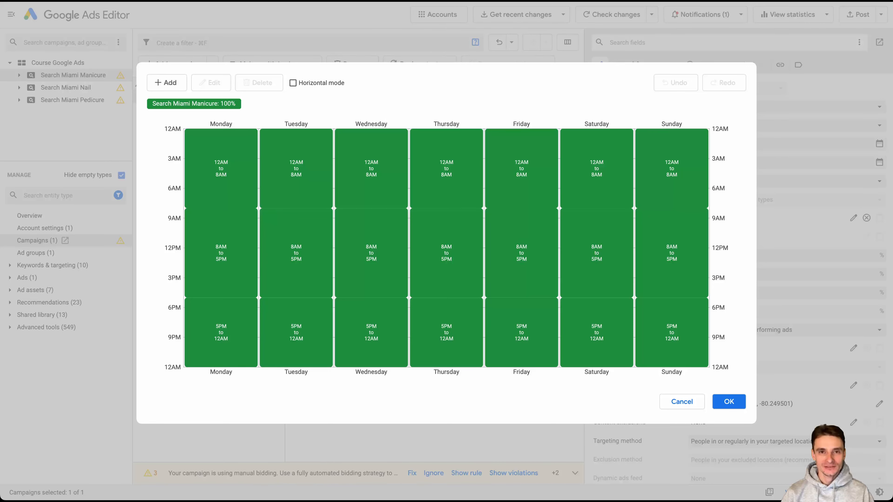
{"action": "left_click", "coordinate": [682, 402]}
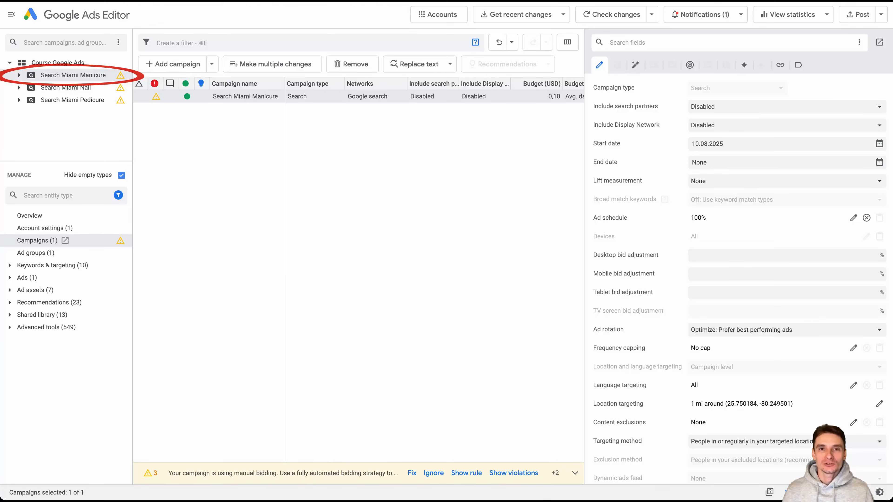
- Copy the shell of Search Miami Manicure and paste its ad schedule into Search Miami Nail and Search Miami Pedicure
{"action": "right_click", "coordinate": [89, 75]}
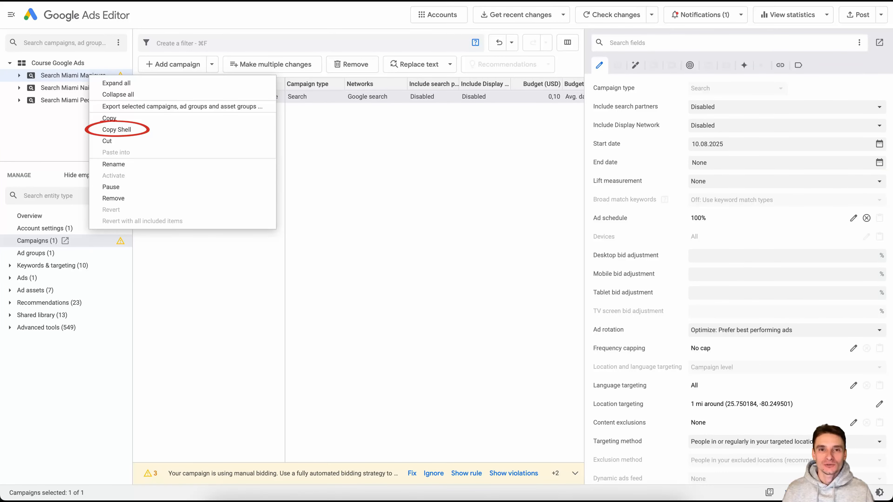
{"action": "left_click", "coordinate": [117, 130]}
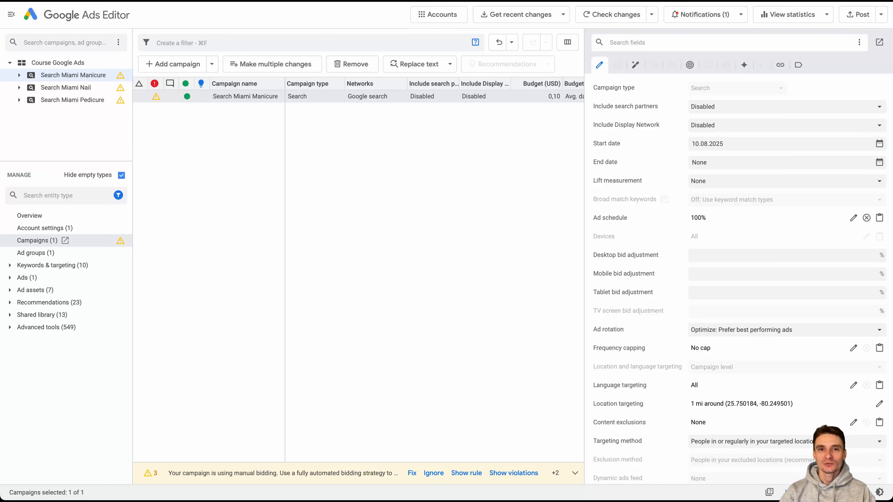
{"action": "left_click", "coordinate": [66, 87]}
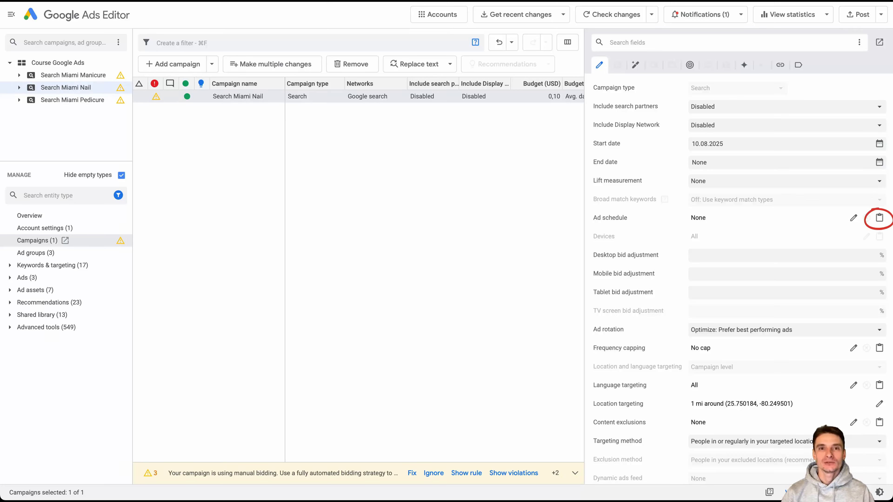
{"action": "left_click", "coordinate": [879, 217]}
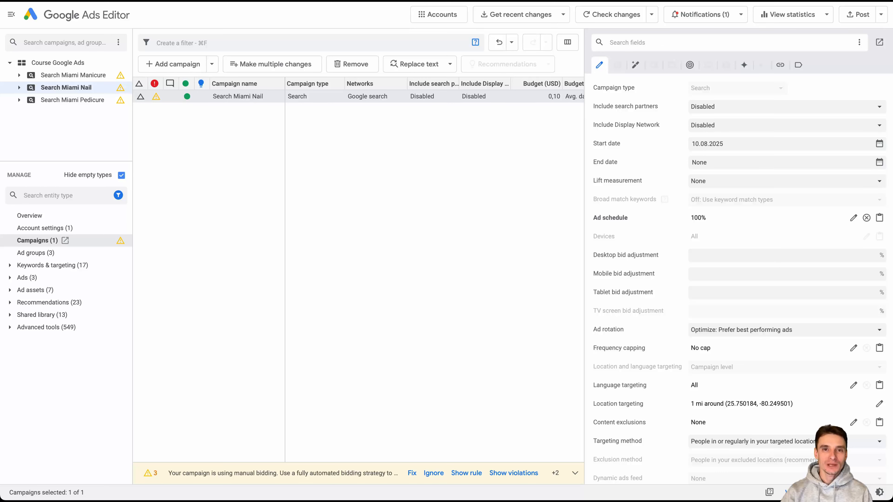
{"action": "left_click", "coordinate": [72, 100]}
{"action": "left_click", "coordinate": [879, 218]}
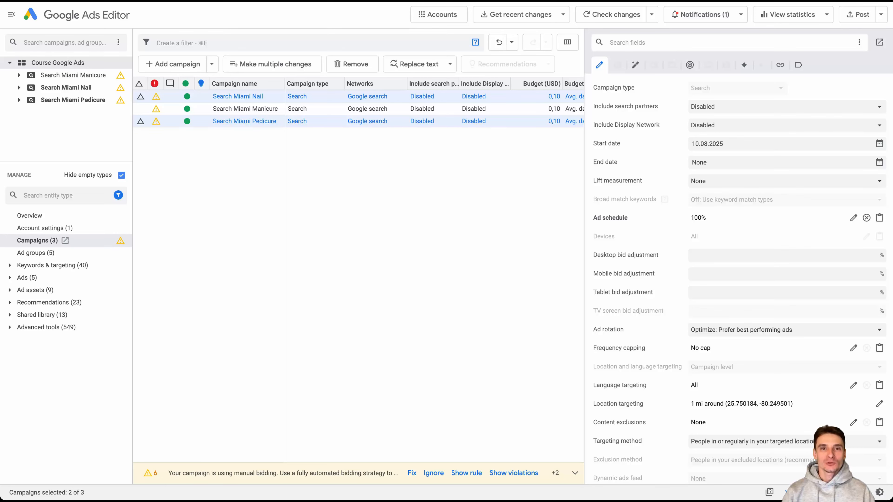
- Post the ad schedule changes for all campaigns in the Course Google Ads account
{"action": "left_click", "coordinate": [57, 63]}
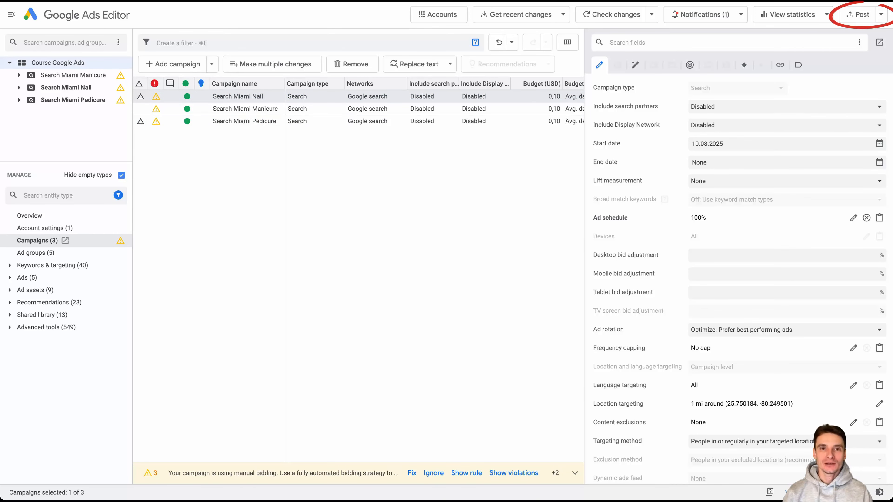
{"action": "left_click", "coordinate": [858, 15]}
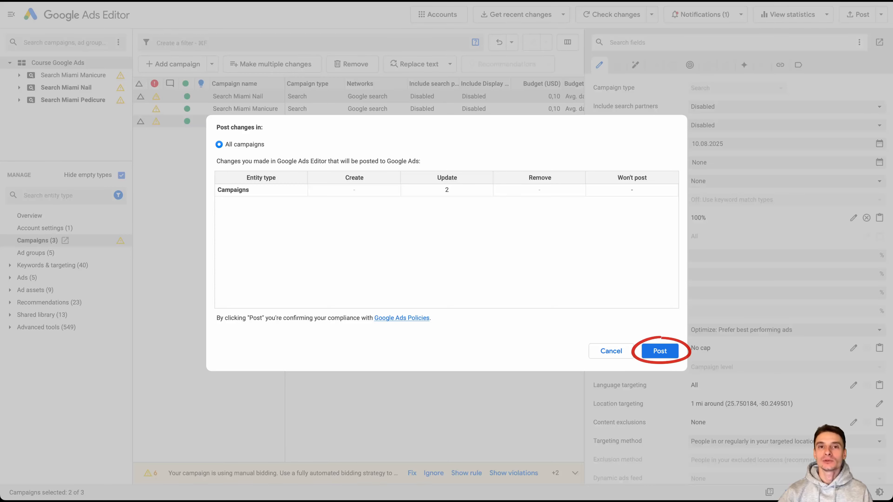
{"action": "key", "text": "Return"}
{"action": "key", "text": "Return"}
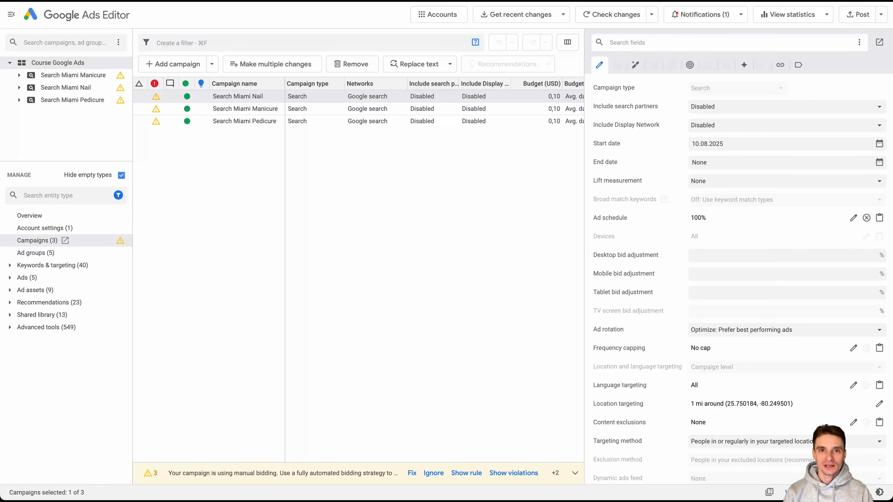